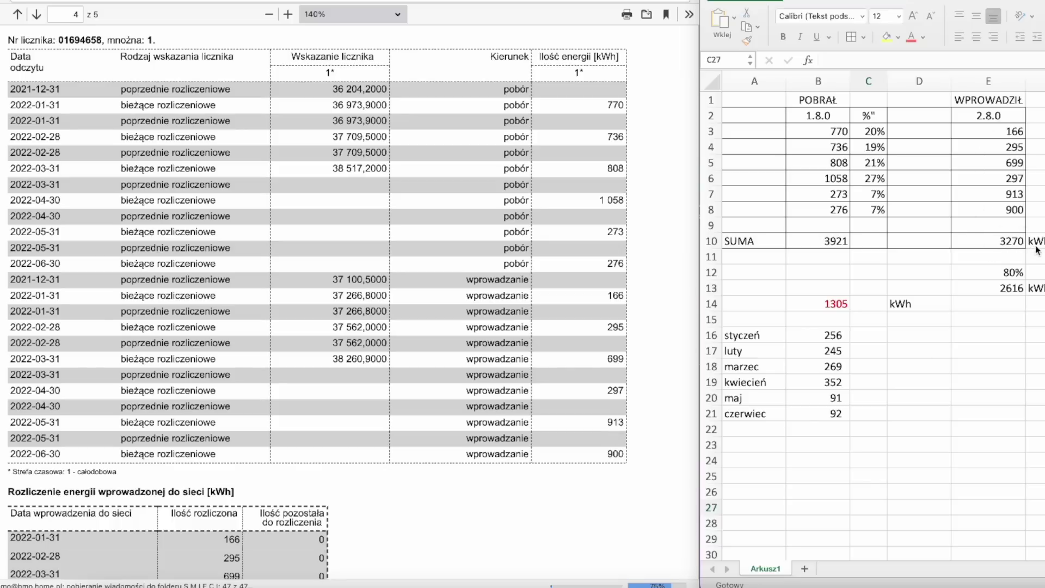
# - Examine the invoice's meter readings and the settlement of energy fed into the grid, comparing them with the spreadsheet's POBRAŁ and WPROWADZIŁ figures
pyautogui.scroll(-5, 395, 354)
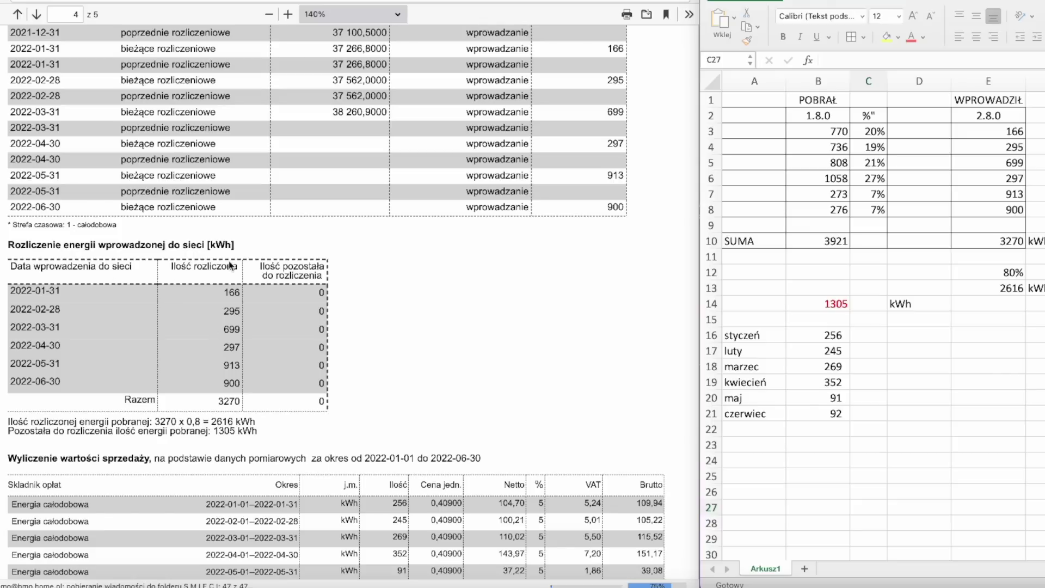
pyautogui.scroll(1, 616, 71)
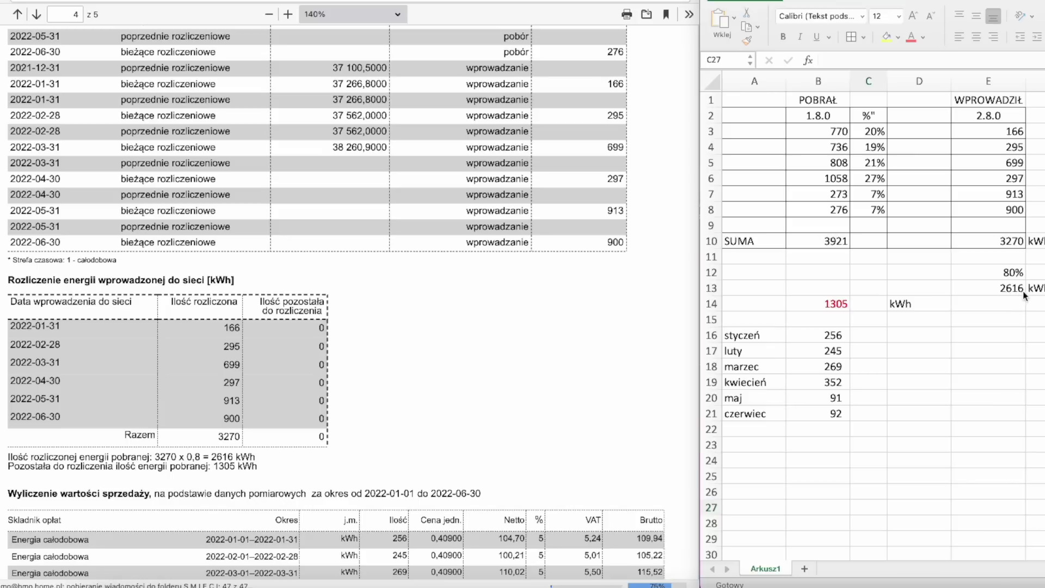
pyautogui.scroll(-3, 244, 463)
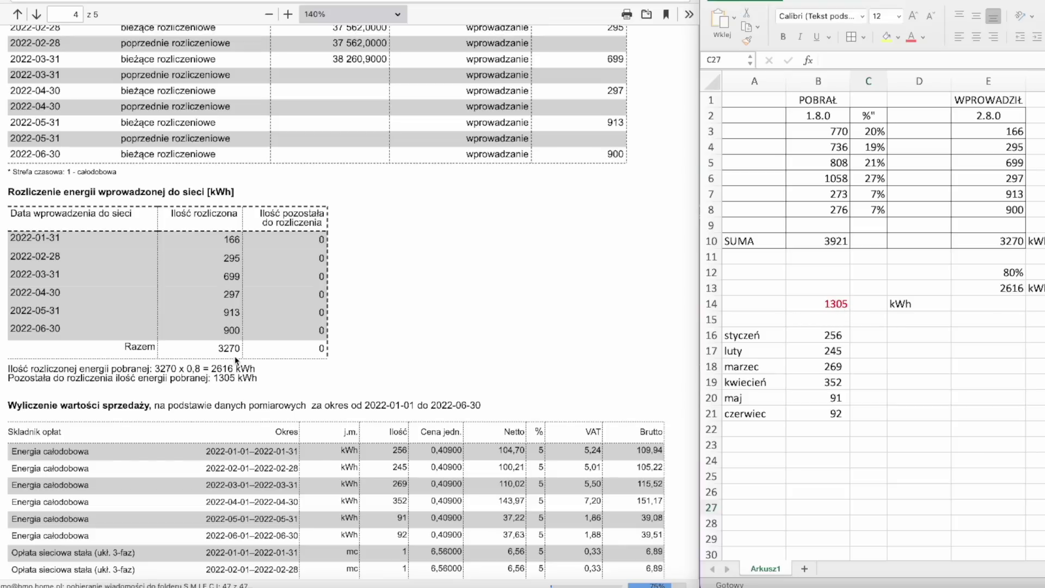
pyautogui.scroll(-3, 480, 303)
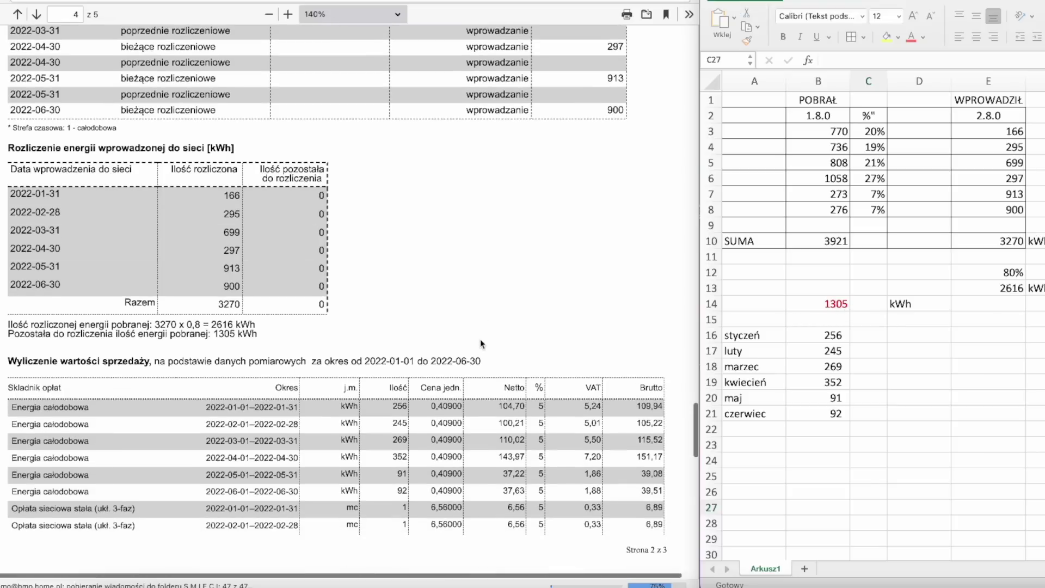
pyautogui.scroll(-3, 463, 289)
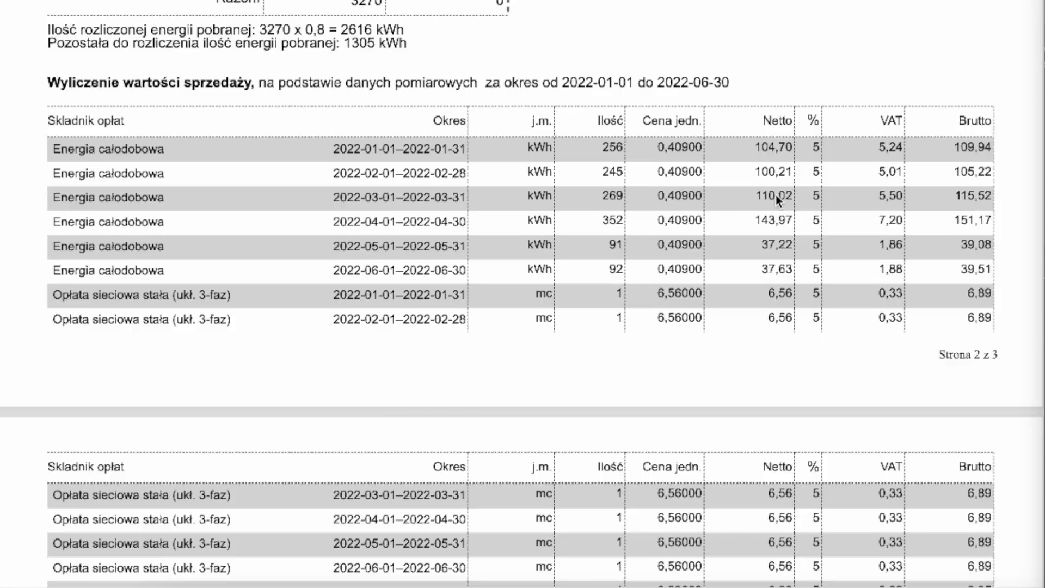
pyautogui.scroll(5, 517, 288)
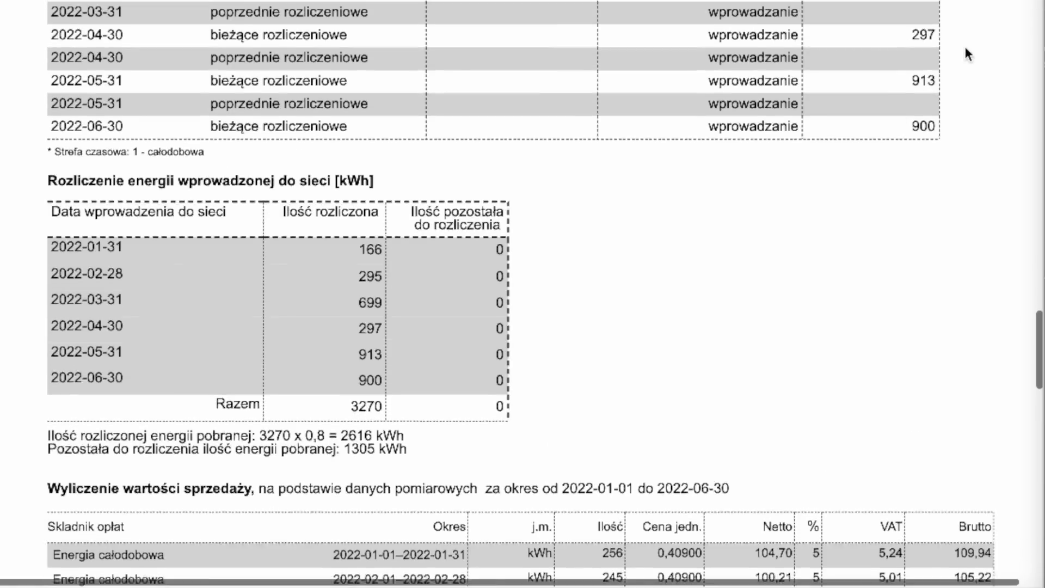
pyautogui.scroll(10, 965, 54)
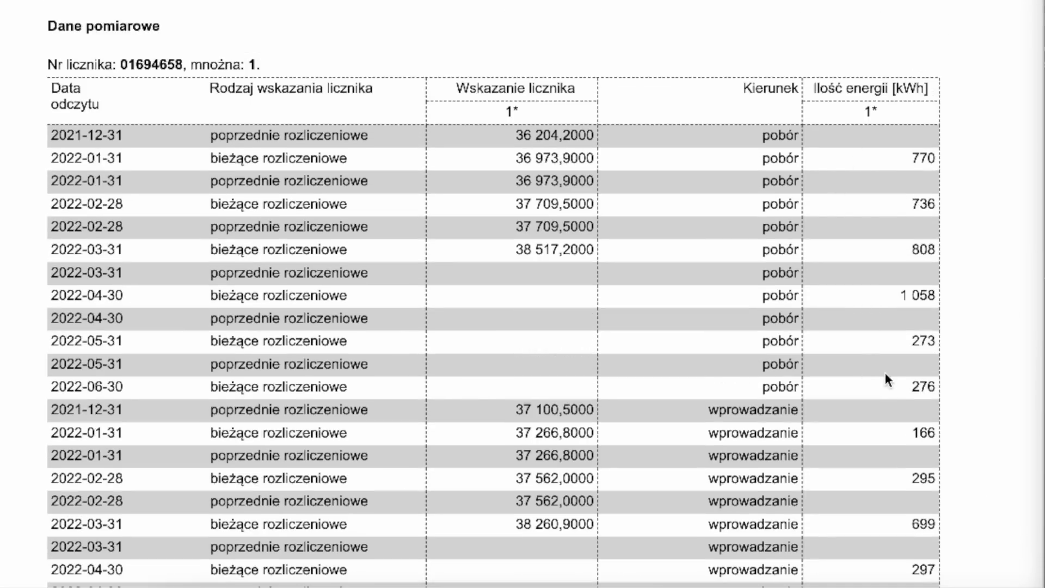
pyautogui.scroll(-8, 959, 344)
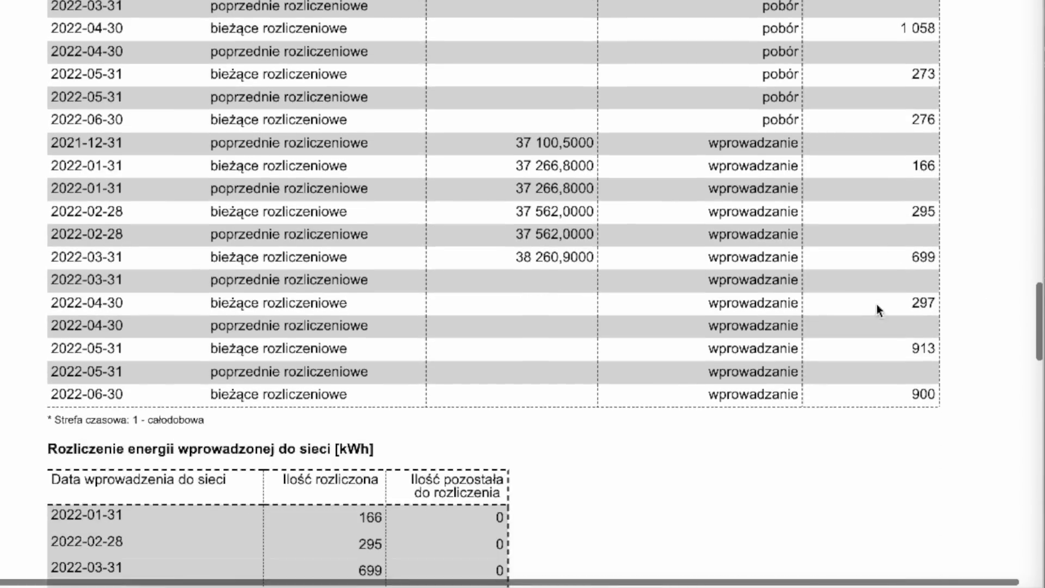
pyautogui.scroll(-4, 833, 297)
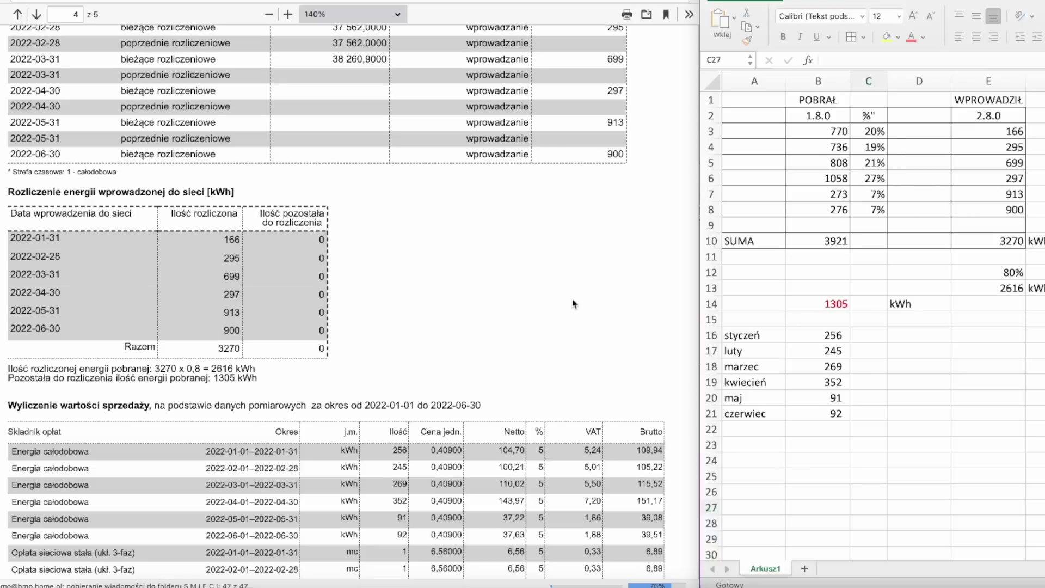
# - Examine the sales value calculation for January to June 2022, from the all-day energy rows through the fixed network, transitional, quality and variable network fees
pyautogui.scroll(-2, 578, 333)
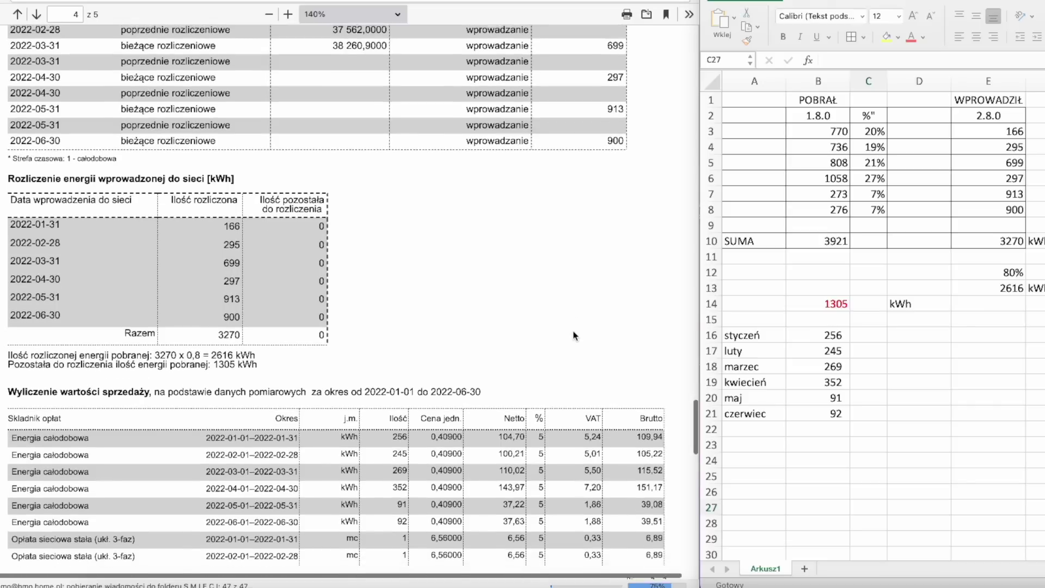
pyautogui.scroll(-5, 560, 323)
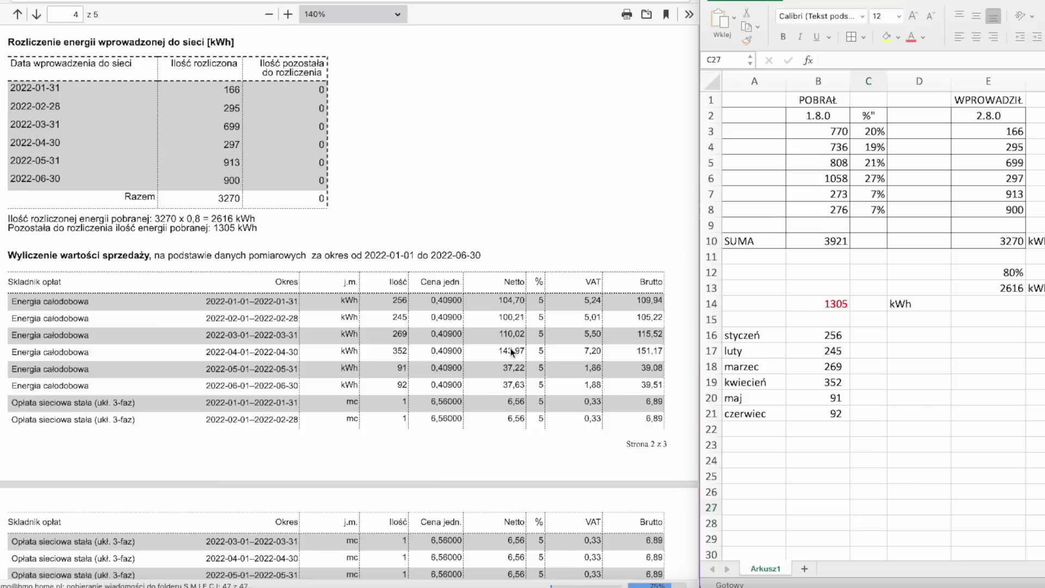
pyautogui.scroll(-2, 449, 340)
pyautogui.scroll(-3, 450, 340)
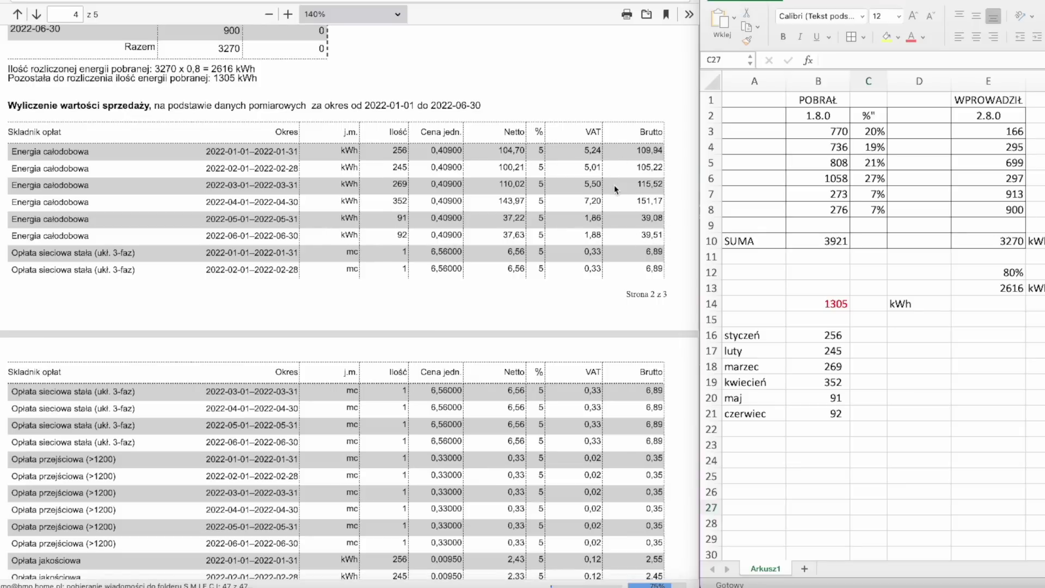
pyautogui.scroll(-3, 399, 233)
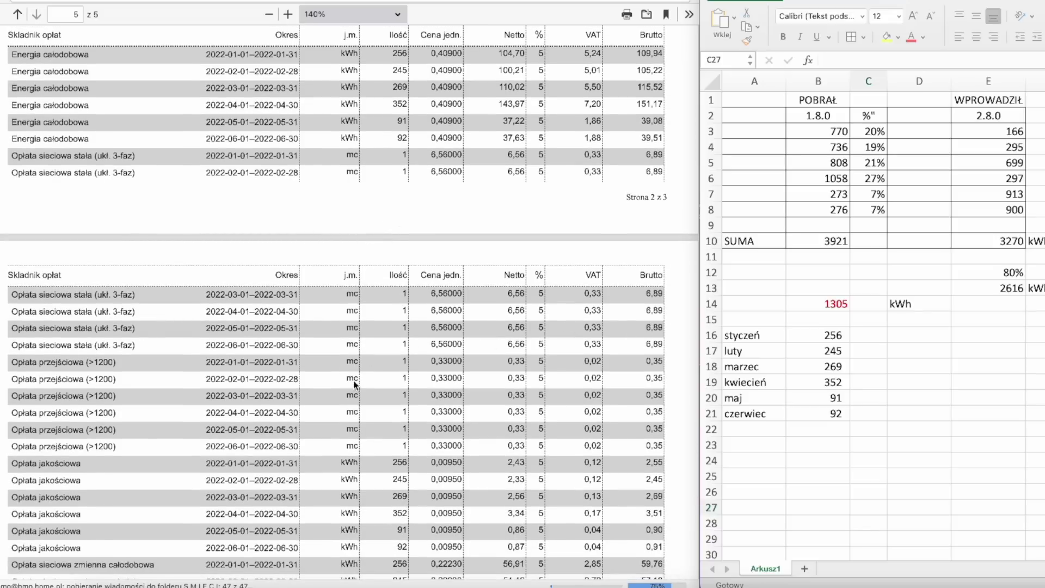
pyautogui.scroll(-3, 354, 381)
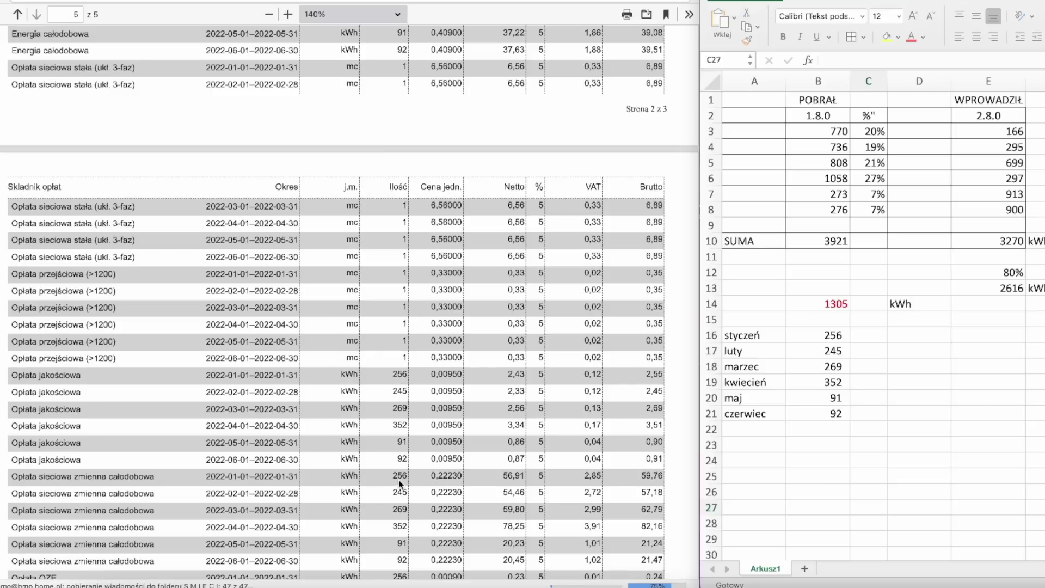
pyautogui.scroll(-4, 168, 420)
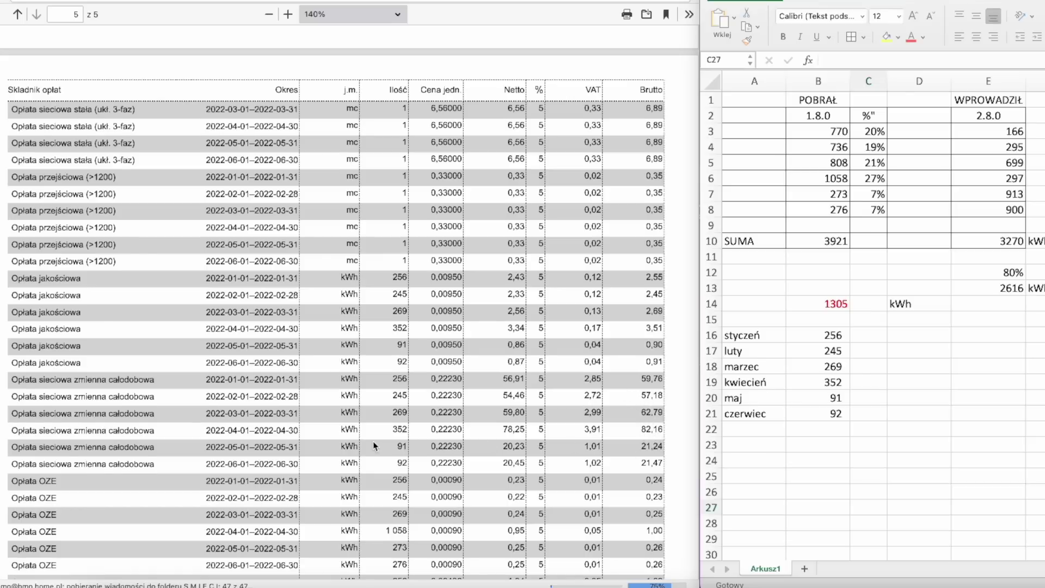
# - Examine the OZE, cogeneration, capacity and subscription fee rows, down to the invoice's total sales value and average gross price per kWh
pyautogui.scroll(-5, 374, 440)
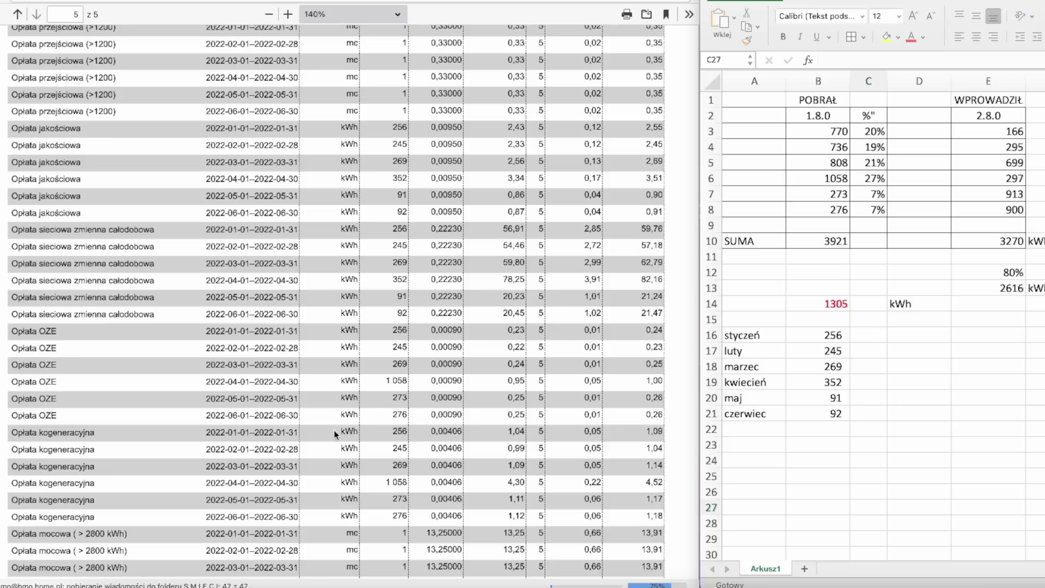
pyautogui.scroll(-2, 333, 427)
pyautogui.scroll(-2, 333, 428)
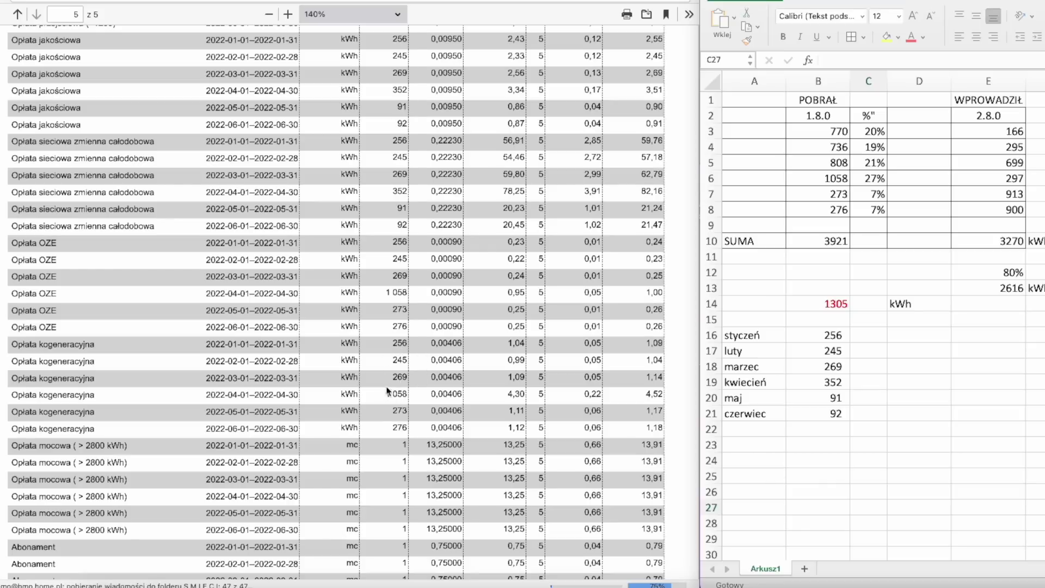
pyautogui.scroll(-1, 409, 417)
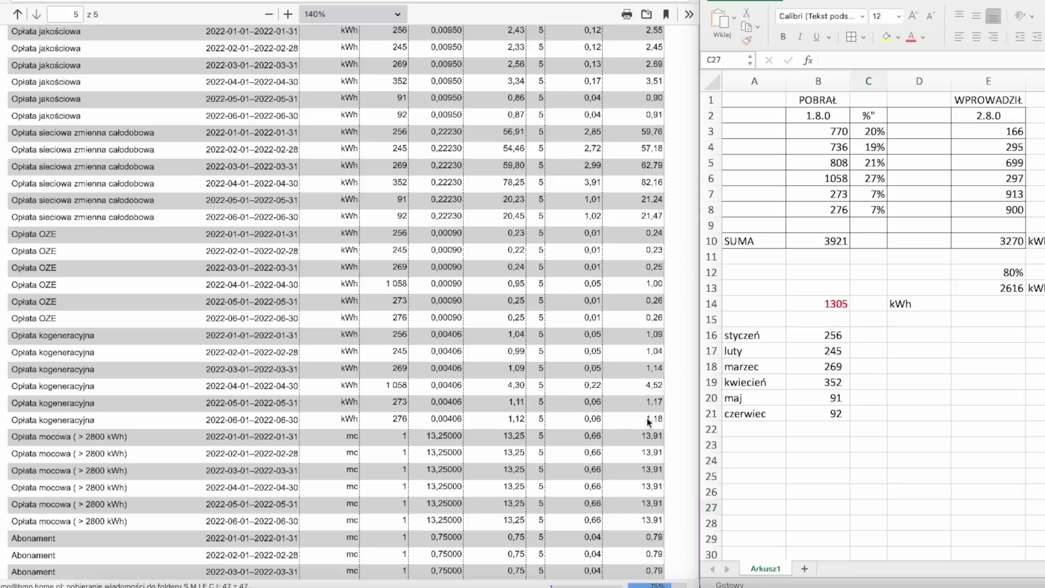
pyautogui.scroll(-2, 281, 423)
pyautogui.scroll(-3, 146, 416)
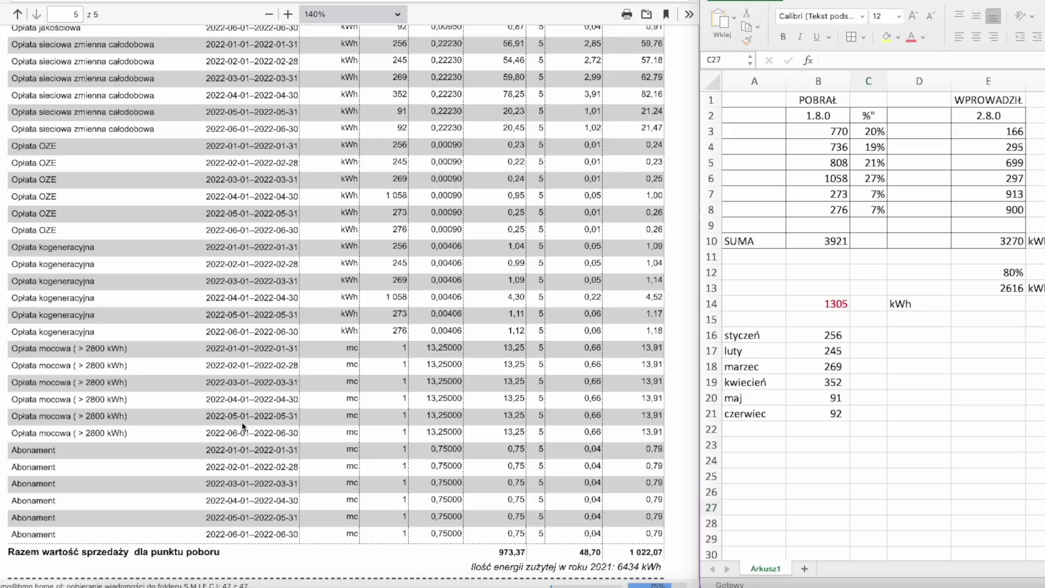
pyautogui.scroll(-1, 269, 423)
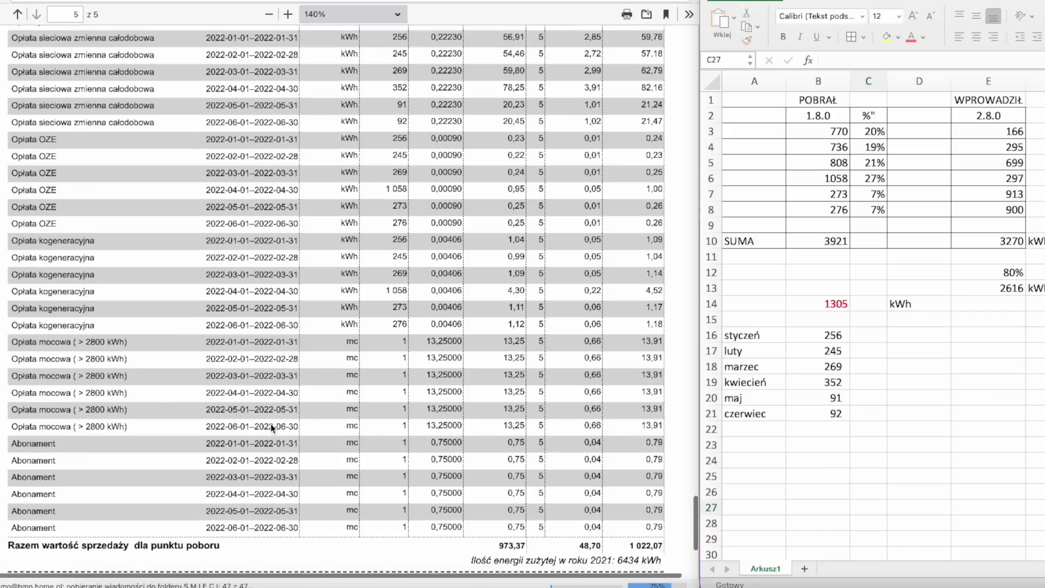
pyautogui.scroll(-1, 289, 416)
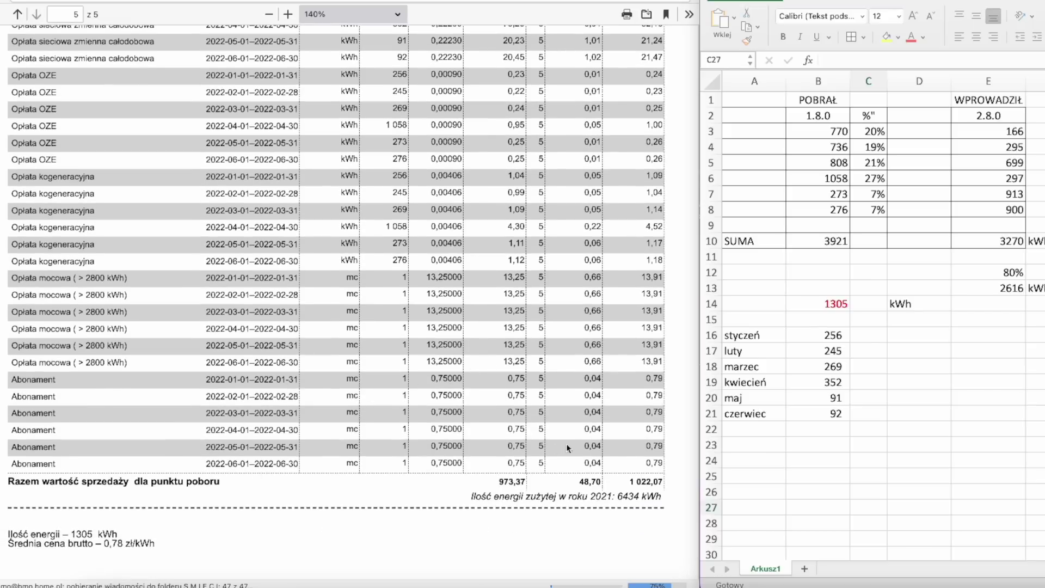
pyautogui.scroll(-1, 310, 435)
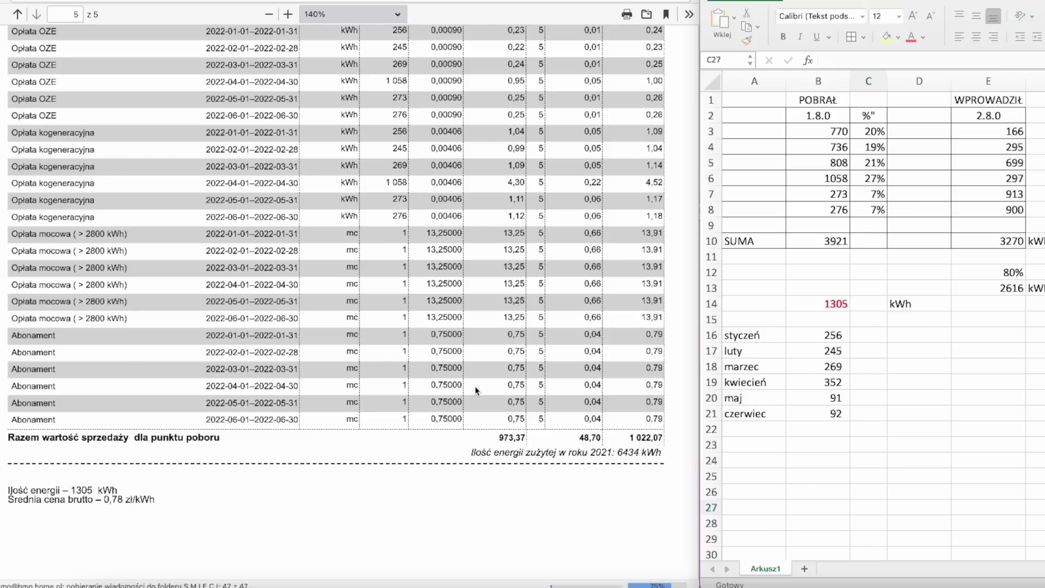
# - Review the last invoice page again, comparing the per-kWh and monthly fee rows with the total sales value and average gross price
pyautogui.scroll(5, 359, 272)
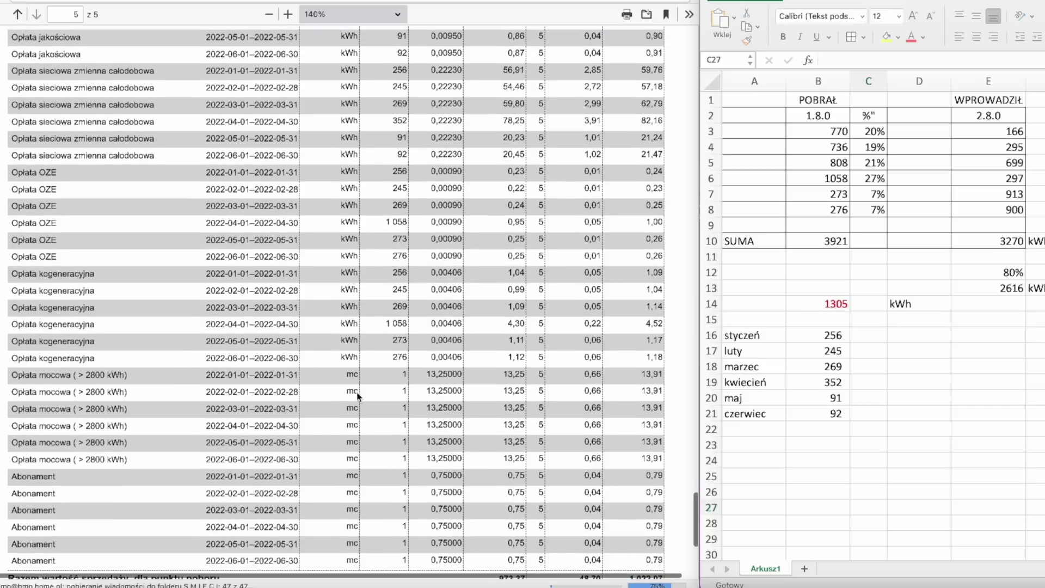
pyautogui.scroll(5, 430, 364)
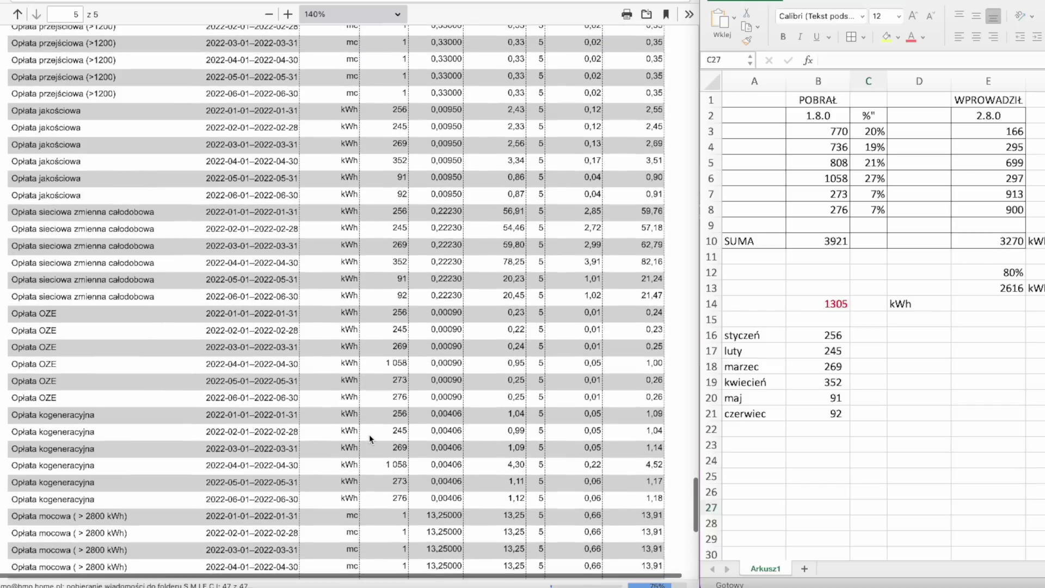
pyautogui.scroll(-10, 368, 433)
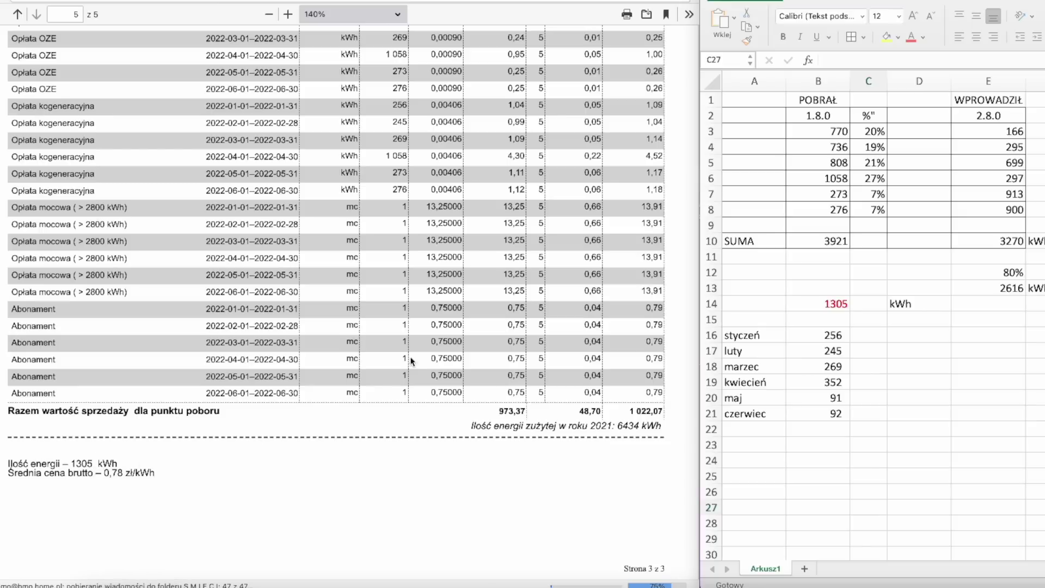
pyautogui.scroll(3, 420, 287)
pyautogui.scroll(1, 418, 272)
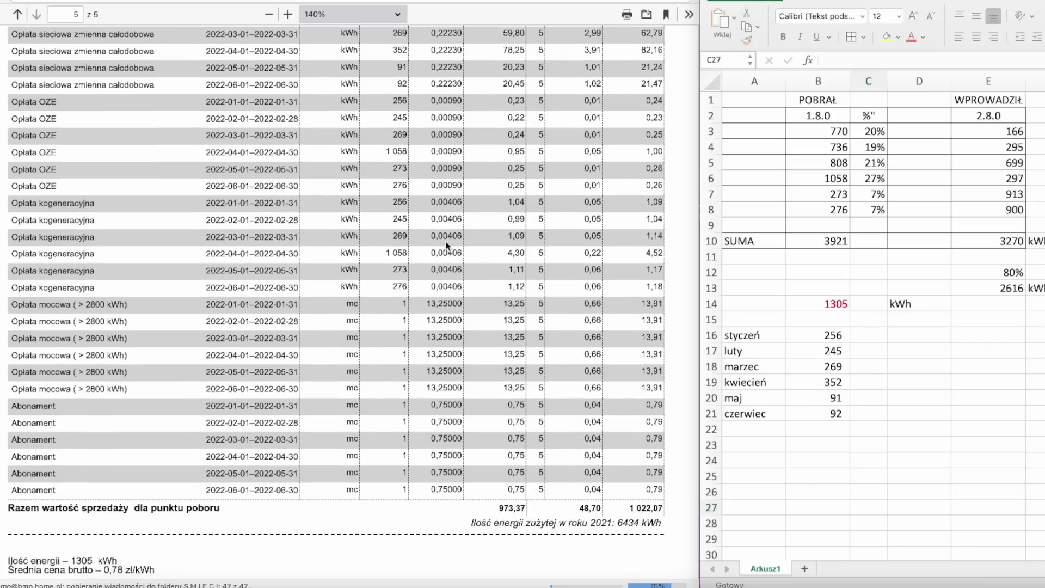
pyautogui.scroll(5, 350, 136)
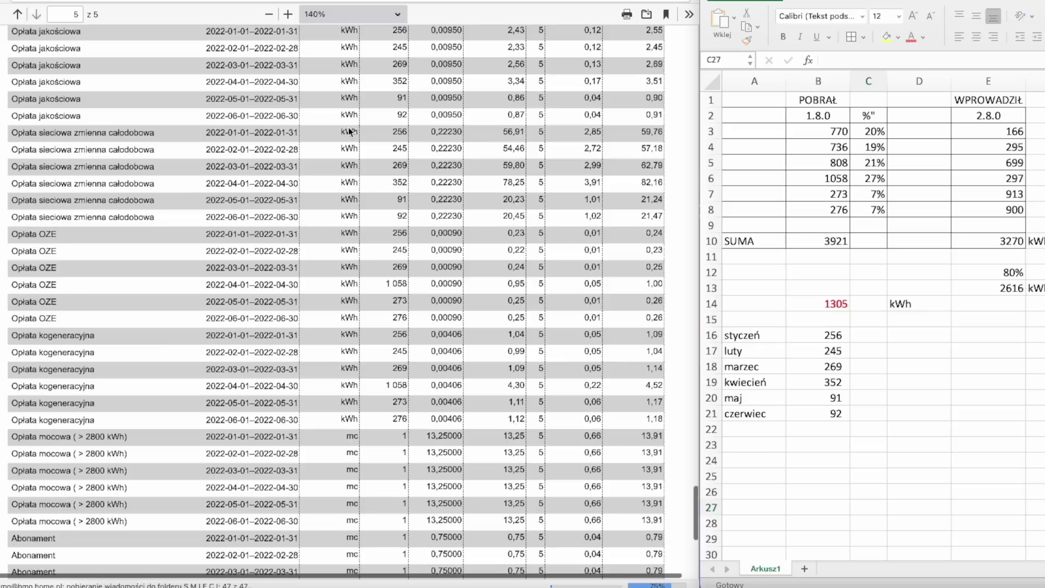
pyautogui.scroll(1, 350, 136)
pyautogui.scroll(-6, 352, 205)
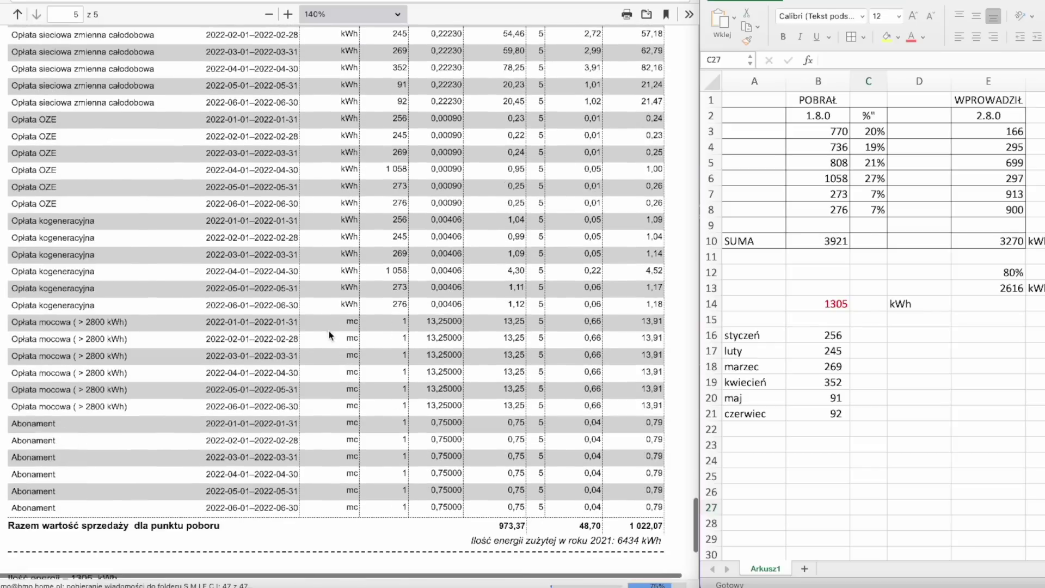
pyautogui.scroll(-6, 329, 336)
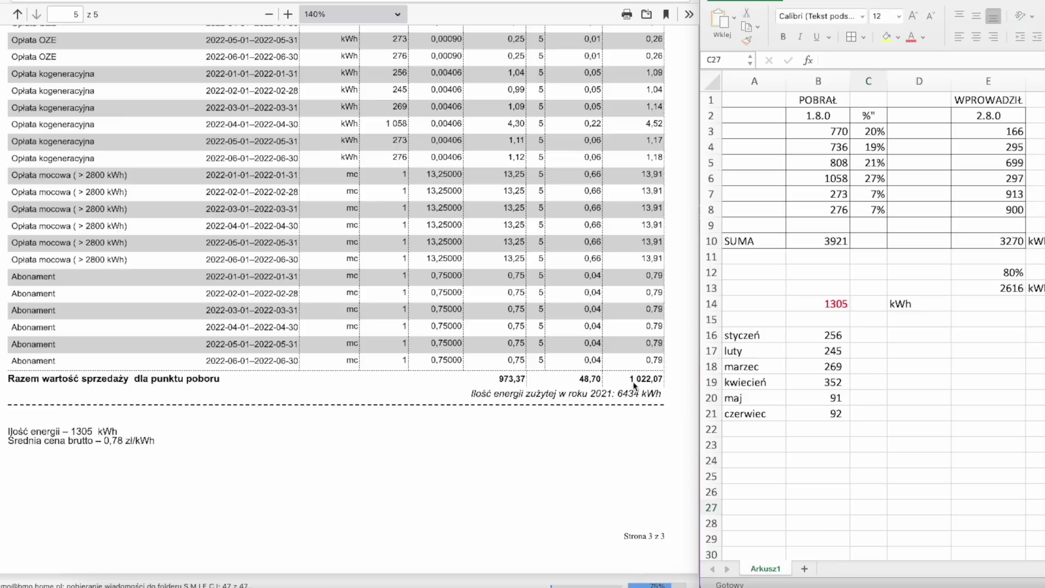
pyautogui.scroll(1, 531, 341)
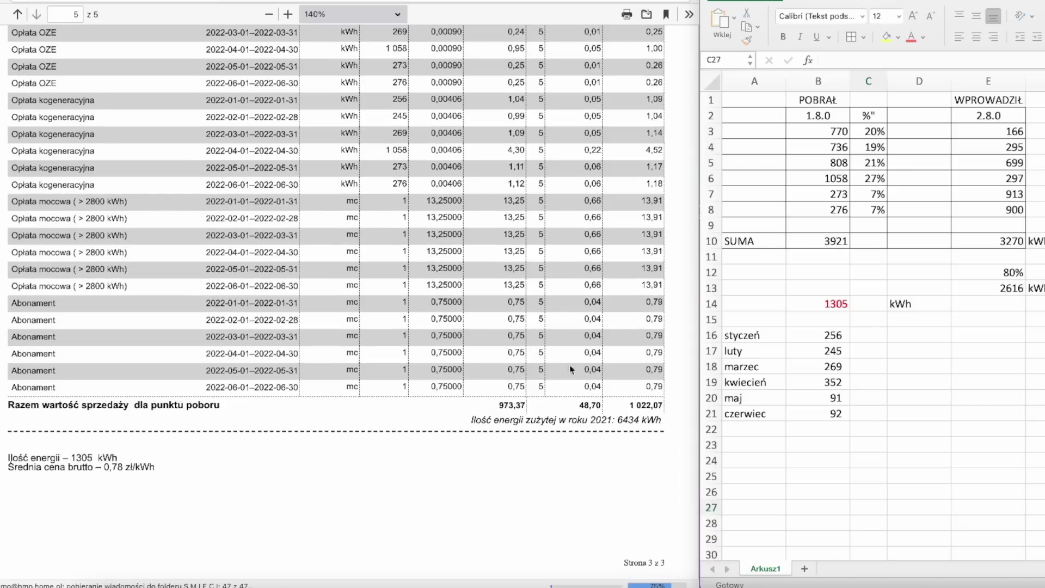
pyautogui.scroll(2, 433, 417)
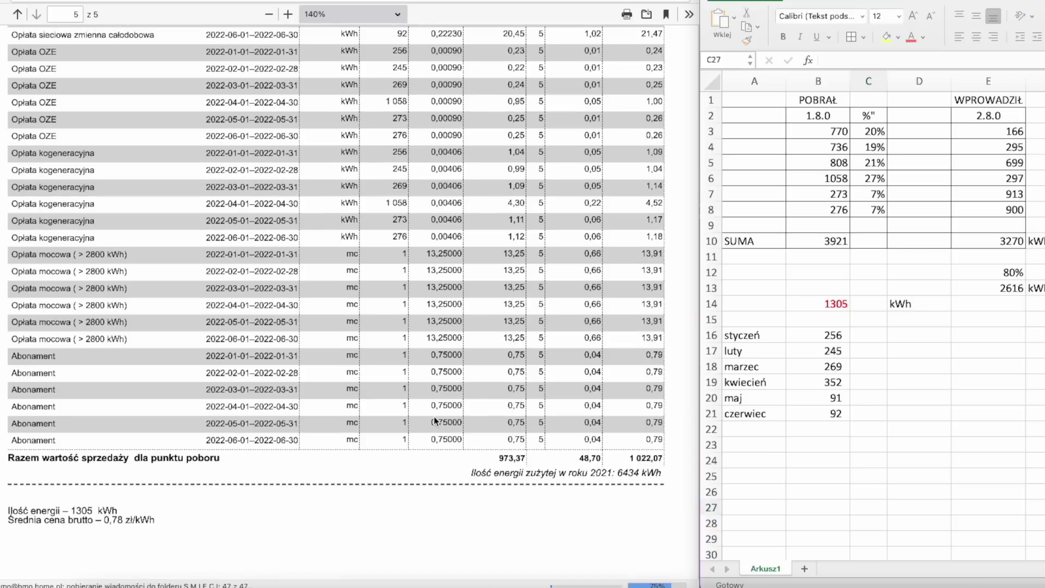
pyautogui.scroll(10, 568, 374)
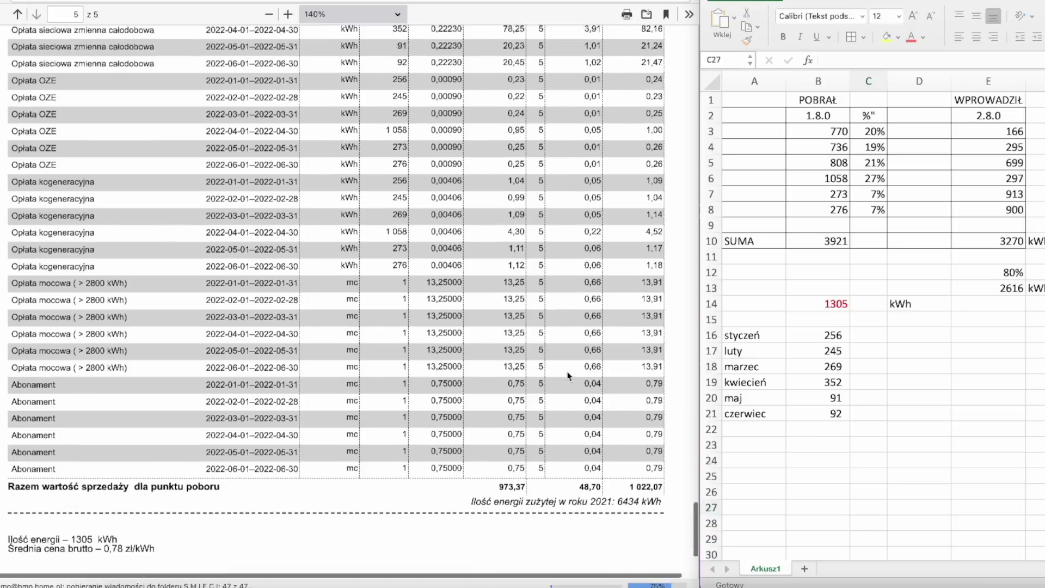
pyautogui.scroll(2, 567, 375)
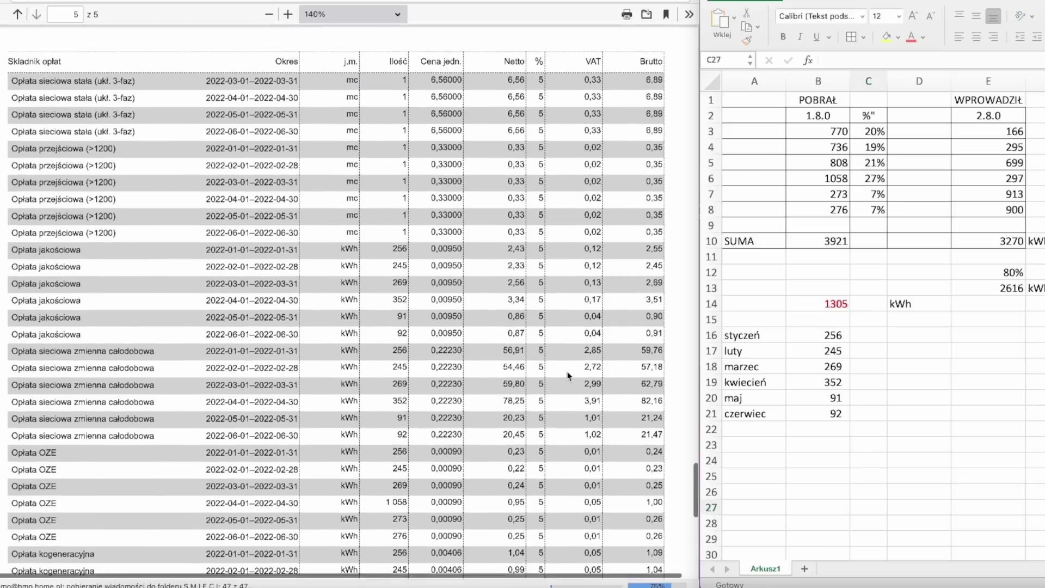